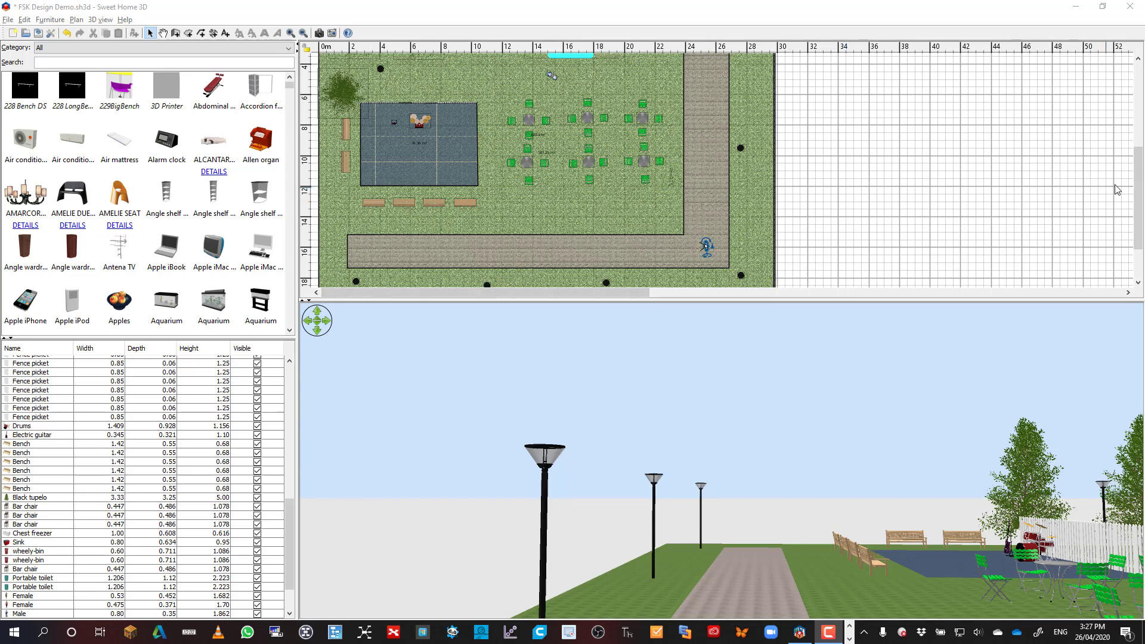
Select the virtual visitor in the garden plan, closing the 3D view menu unused.
{"action": "left_click_drag", "start_coordinate": [1137, 182], "coordinate": [1103, 196]}
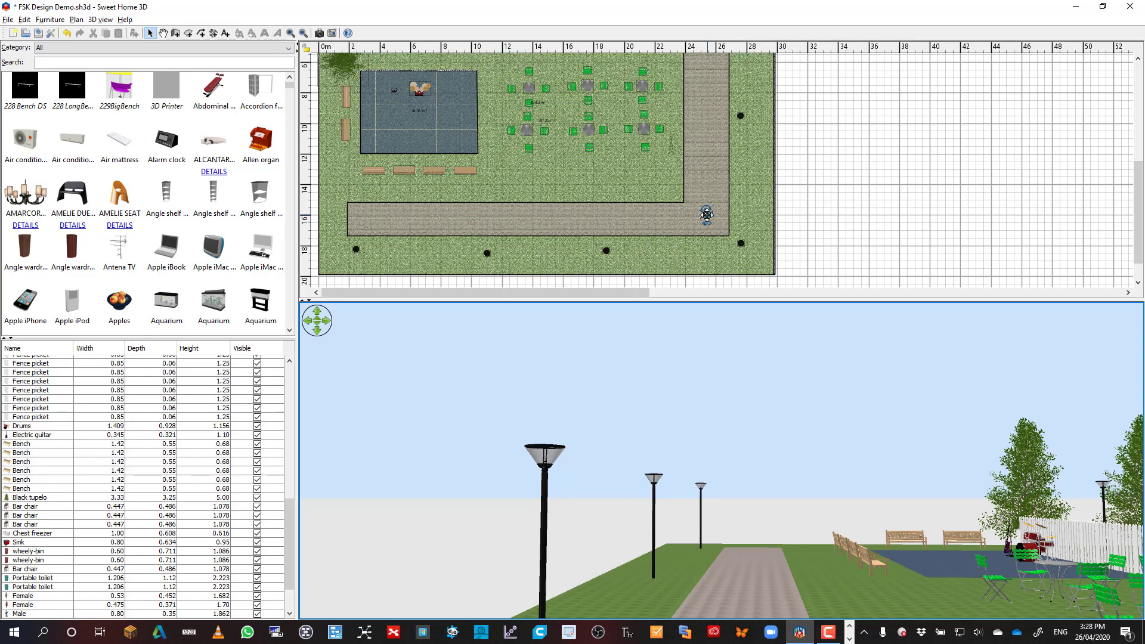
{"action": "left_click", "coordinate": [706, 215]}
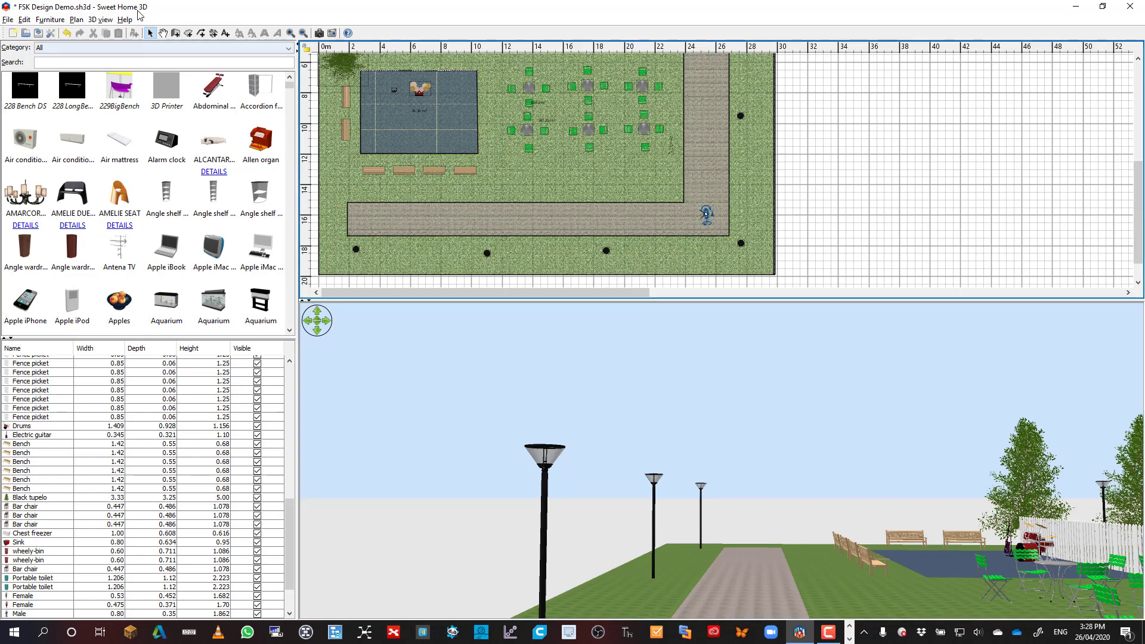
{"action": "left_click", "coordinate": [100, 20]}
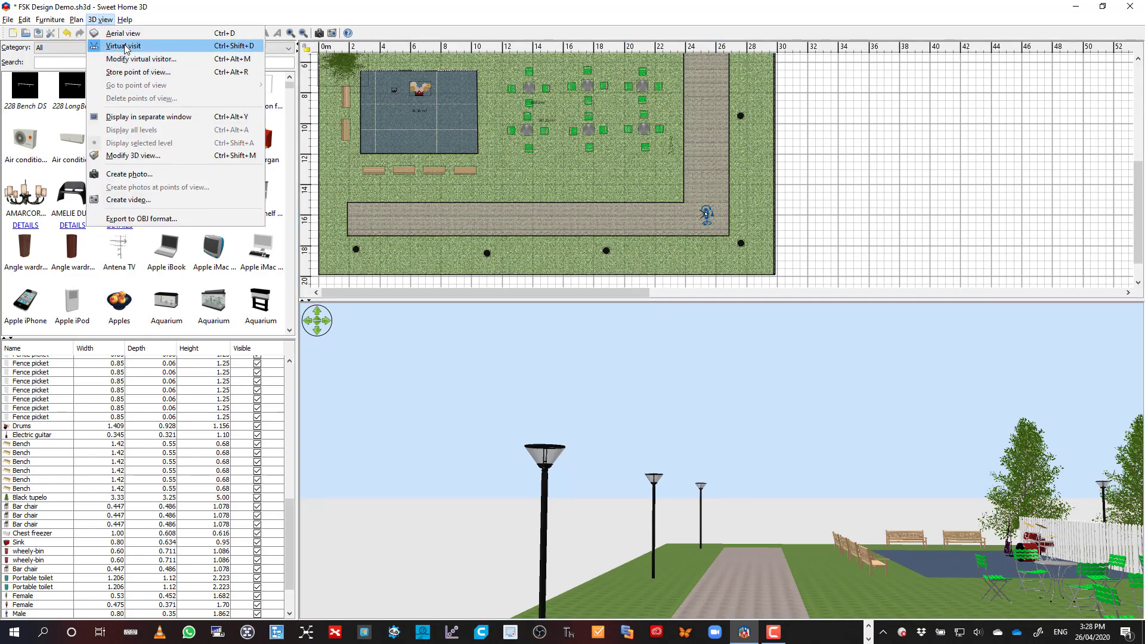
{"action": "left_click", "coordinate": [448, 111]}
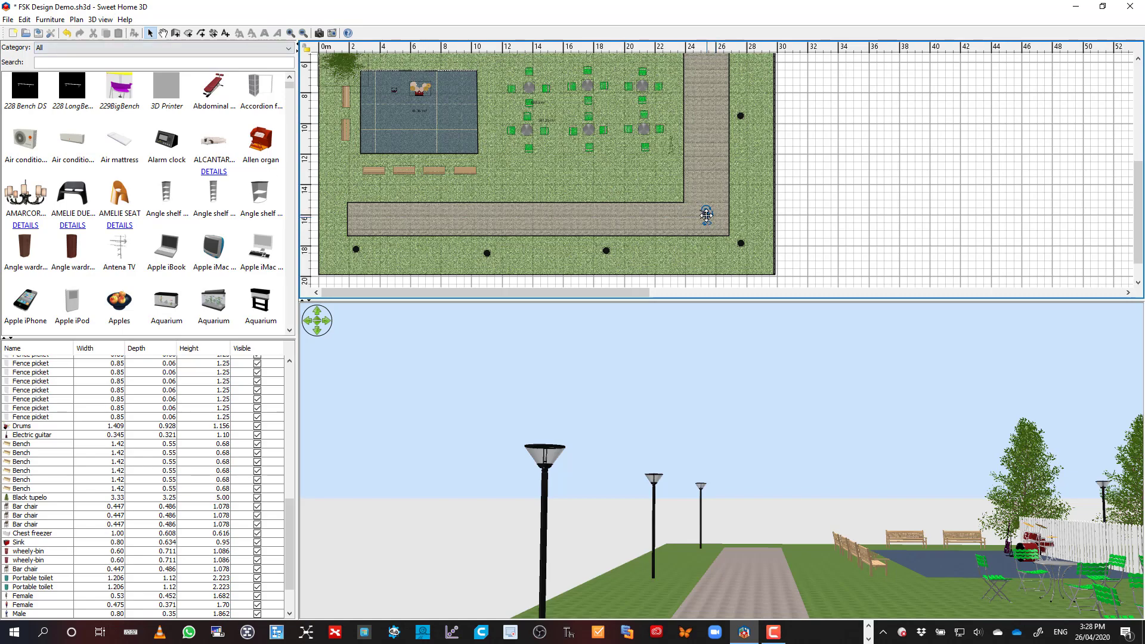
Walk the visitor up to the gate and turn it to 46° toward the seating area.
{"action": "left_click_drag", "start_coordinate": [705, 214], "coordinate": [710, 74]}
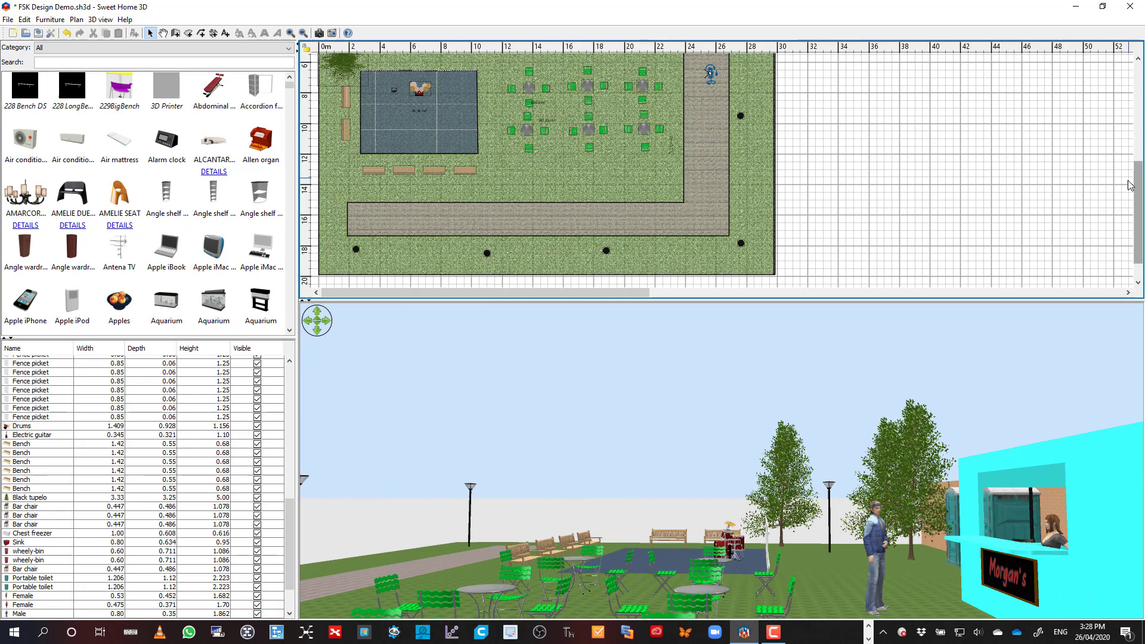
{"action": "left_click_drag", "start_coordinate": [1134, 177], "coordinate": [1134, 127]}
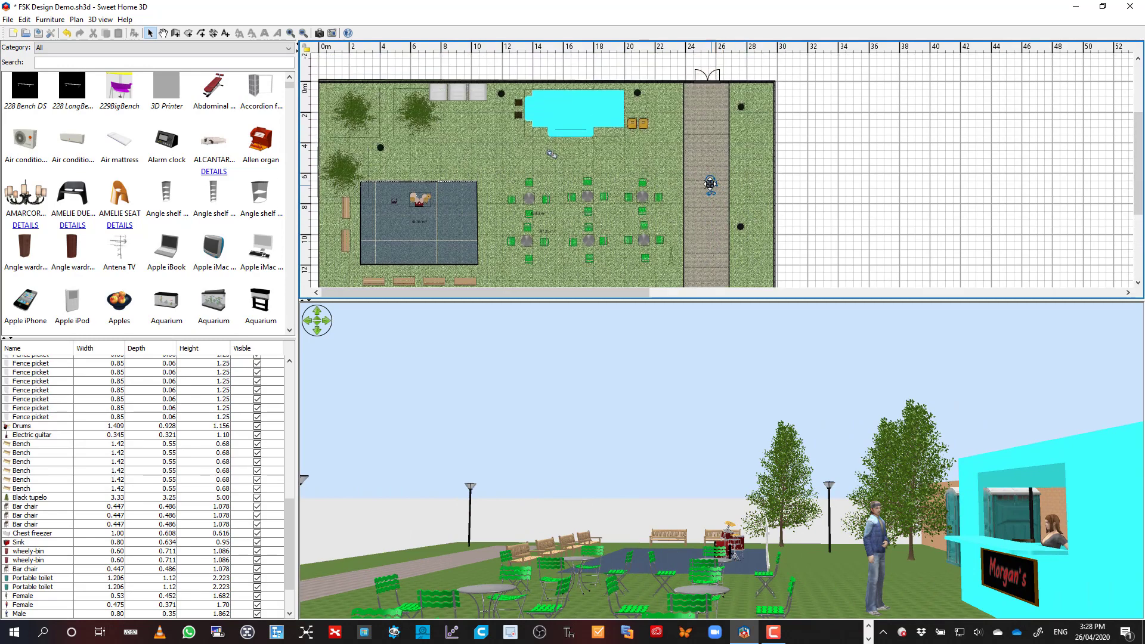
{"action": "left_click_drag", "start_coordinate": [709, 184], "coordinate": [708, 93]}
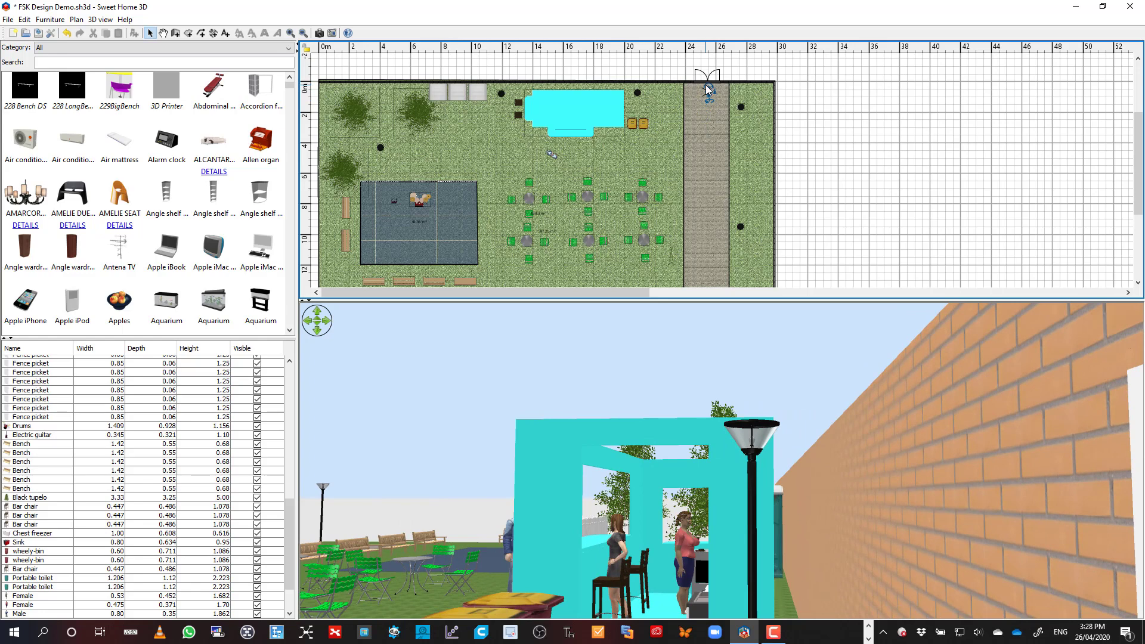
{"action": "mouse_move", "coordinate": [708, 89]}
{"action": "left_mouse_down"}
{"action": "mouse_move", "coordinate": [699, 90]}
{"action": "mouse_move", "coordinate": [708, 101]}
{"action": "left_mouse_up"}
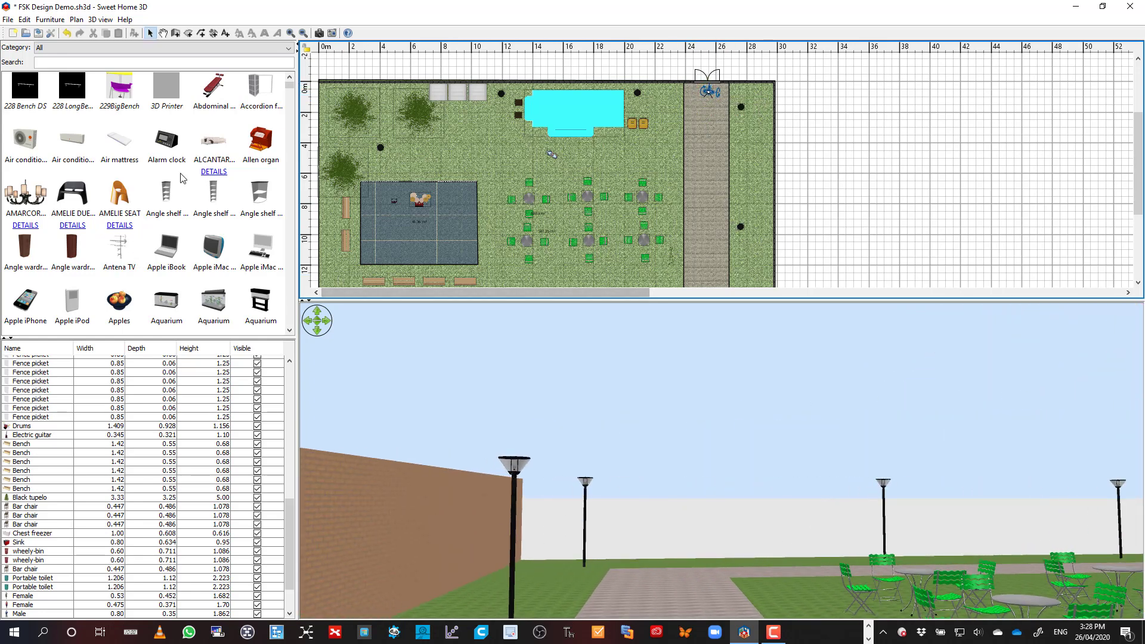
Start a 720x405 video, record the first camera point at the gate, then walk the visitor down.
{"action": "left_click", "coordinate": [332, 34]}
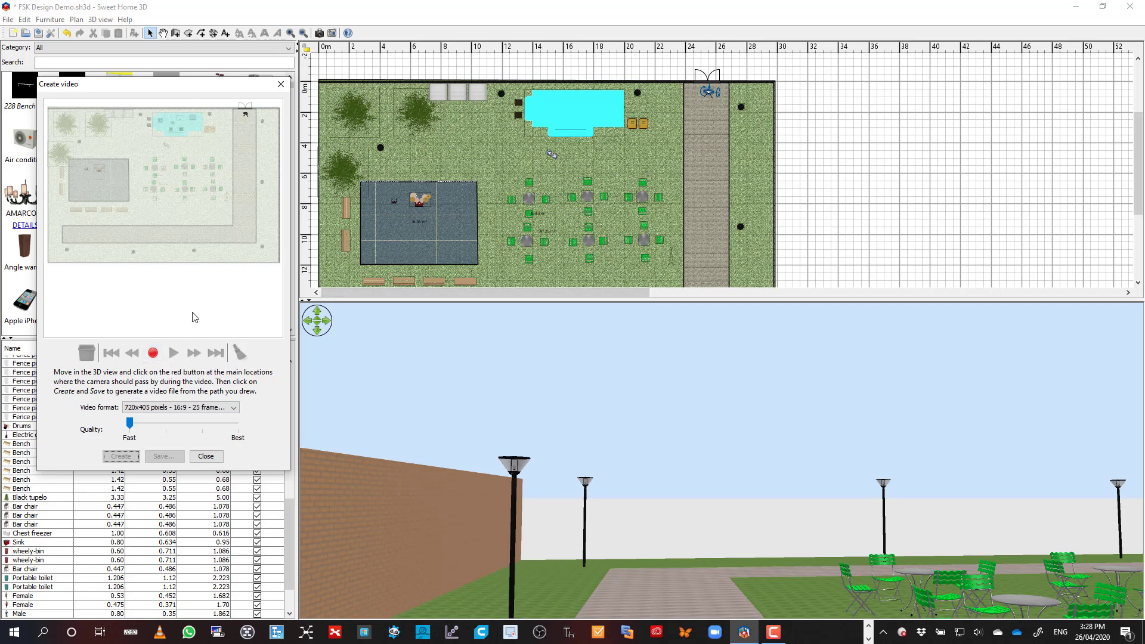
{"action": "left_click", "coordinate": [153, 353]}
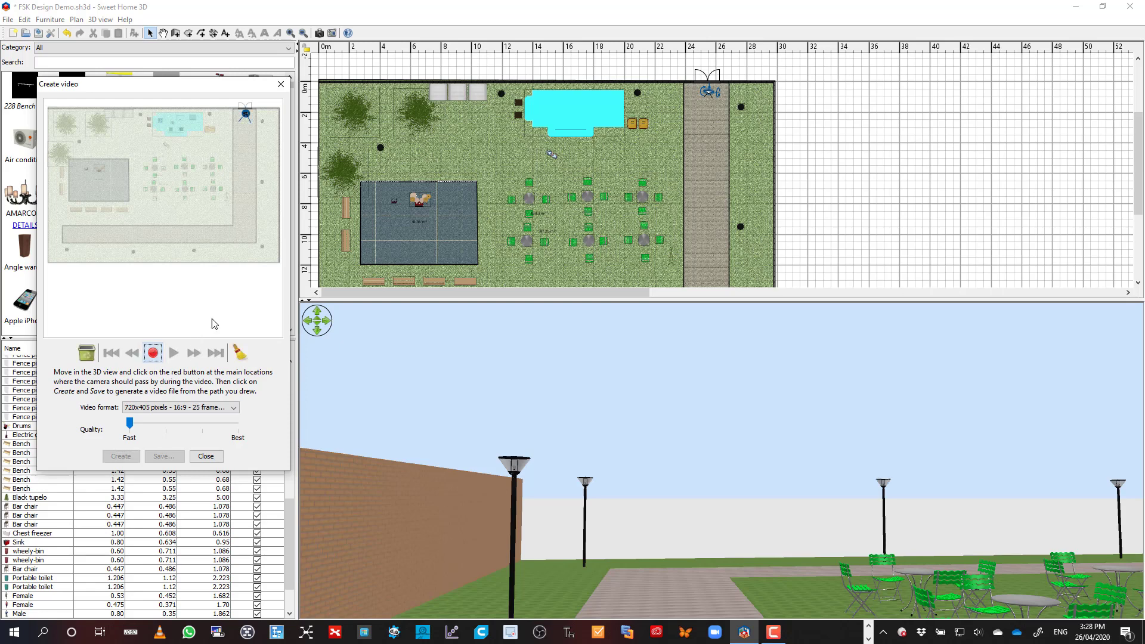
{"action": "left_click_drag", "start_coordinate": [709, 92], "coordinate": [708, 244]}
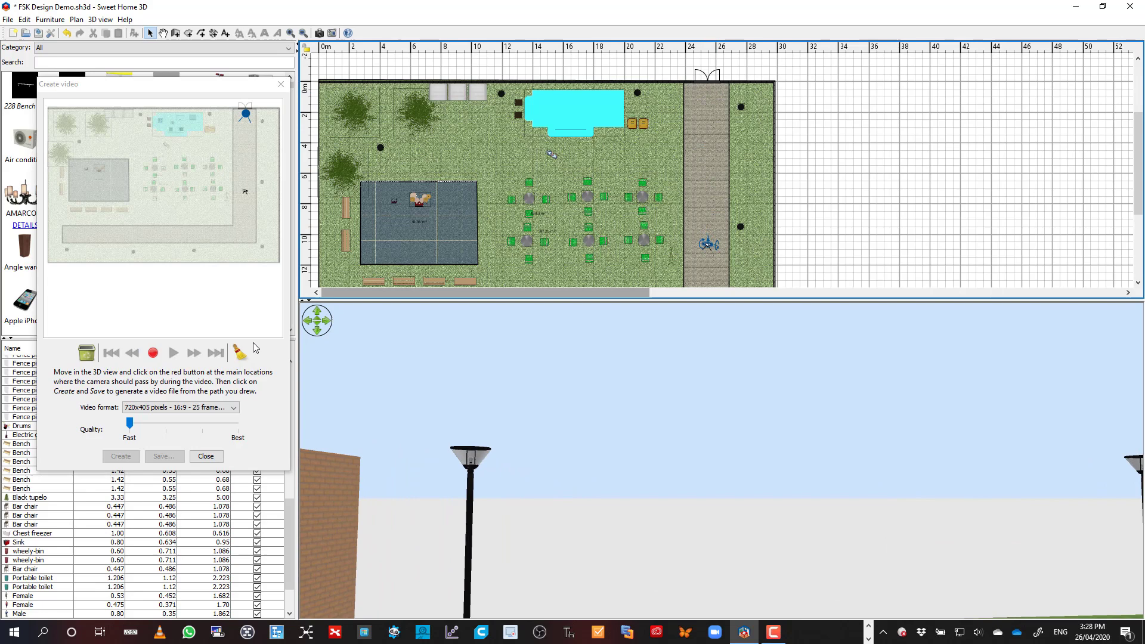
Record the second camera point, then walk the visitor to the walkway corner and record a third.
{"action": "left_click", "coordinate": [153, 354]}
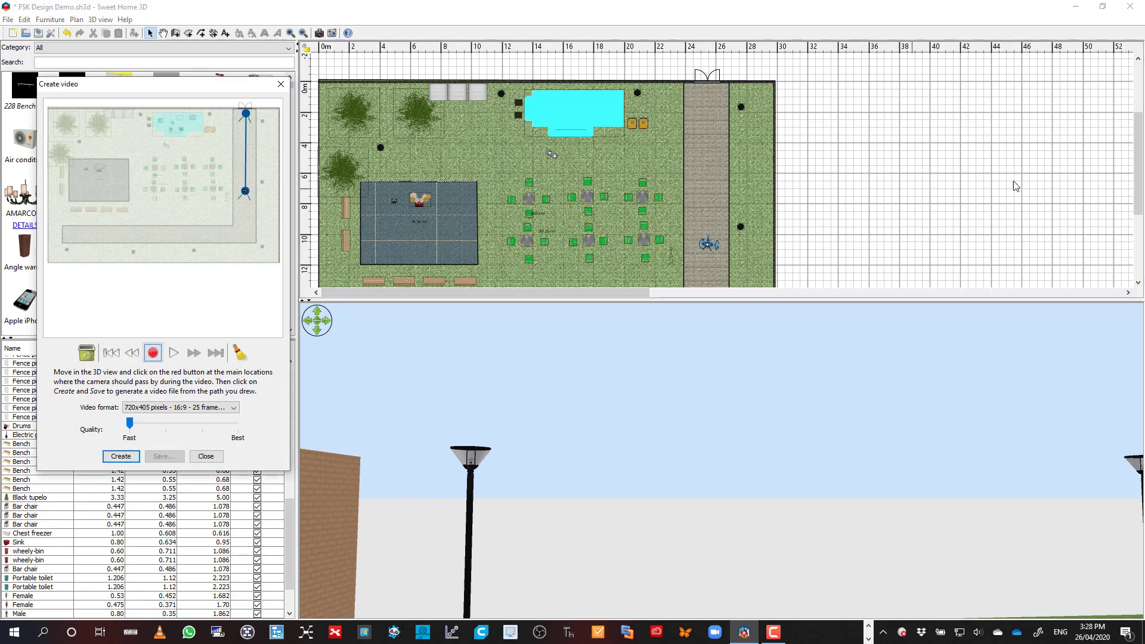
{"action": "left_click", "coordinate": [1137, 165]}
{"action": "scroll", "coordinate": [1137, 165], "scroll_direction": "down", "scroll_amount": 5}
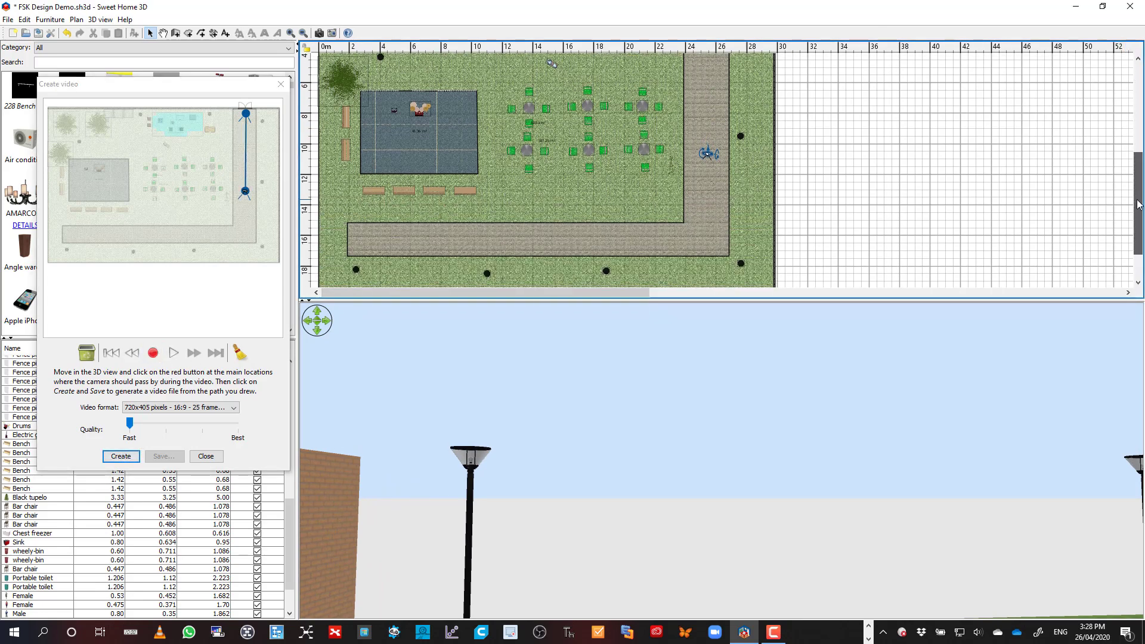
{"action": "left_click_drag", "start_coordinate": [710, 154], "coordinate": [706, 235]}
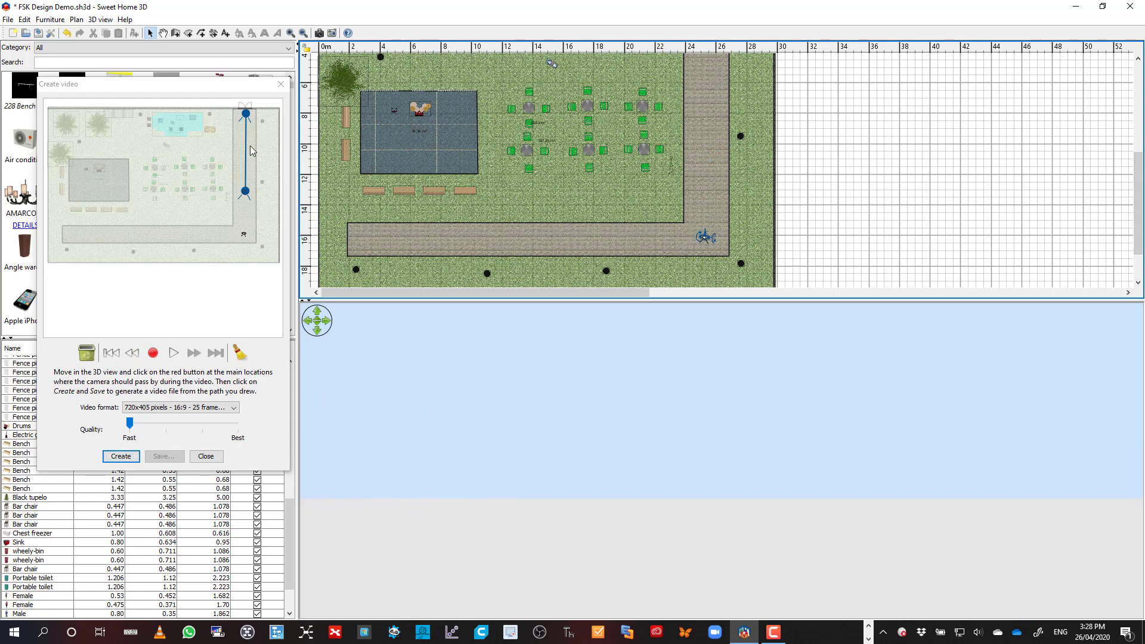
{"action": "left_click", "coordinate": [153, 352]}
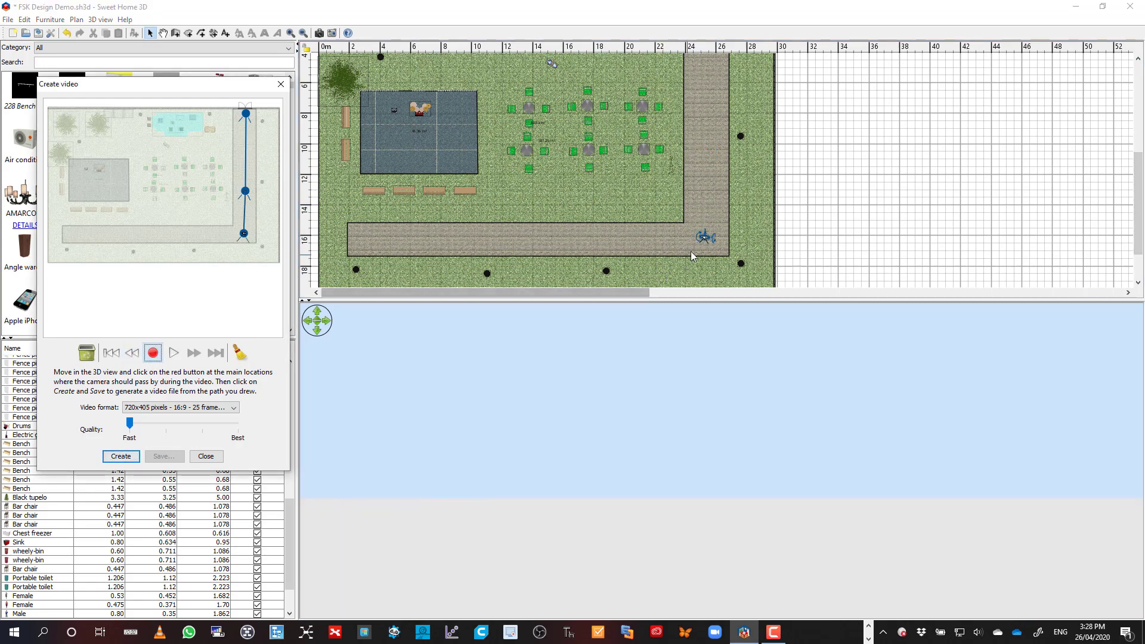
Tilt the visitor's gaze at the corner to 13°, then down to -3°.
{"action": "left_click", "coordinate": [696, 236]}
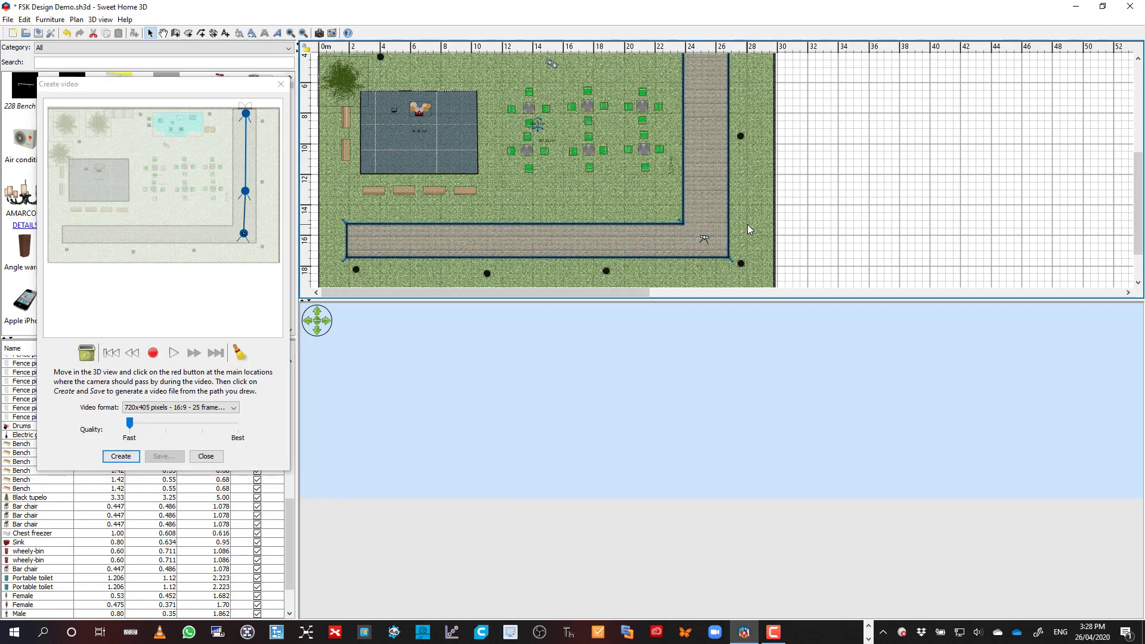
{"action": "left_click", "coordinate": [705, 238]}
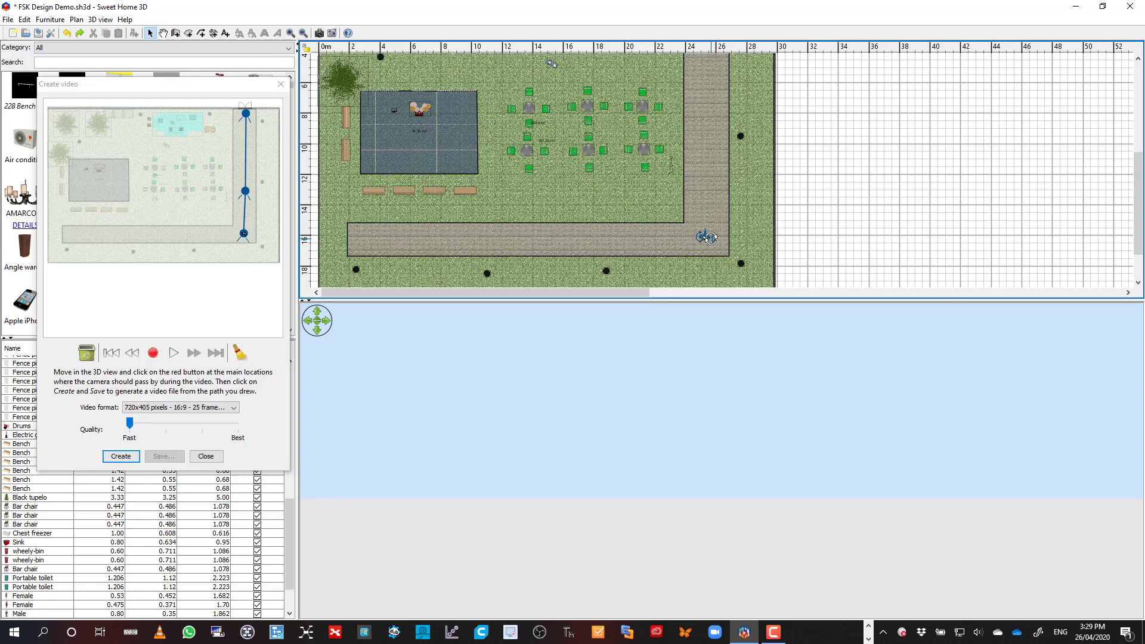
{"action": "left_click_drag", "start_coordinate": [710, 237], "coordinate": [704, 231]}
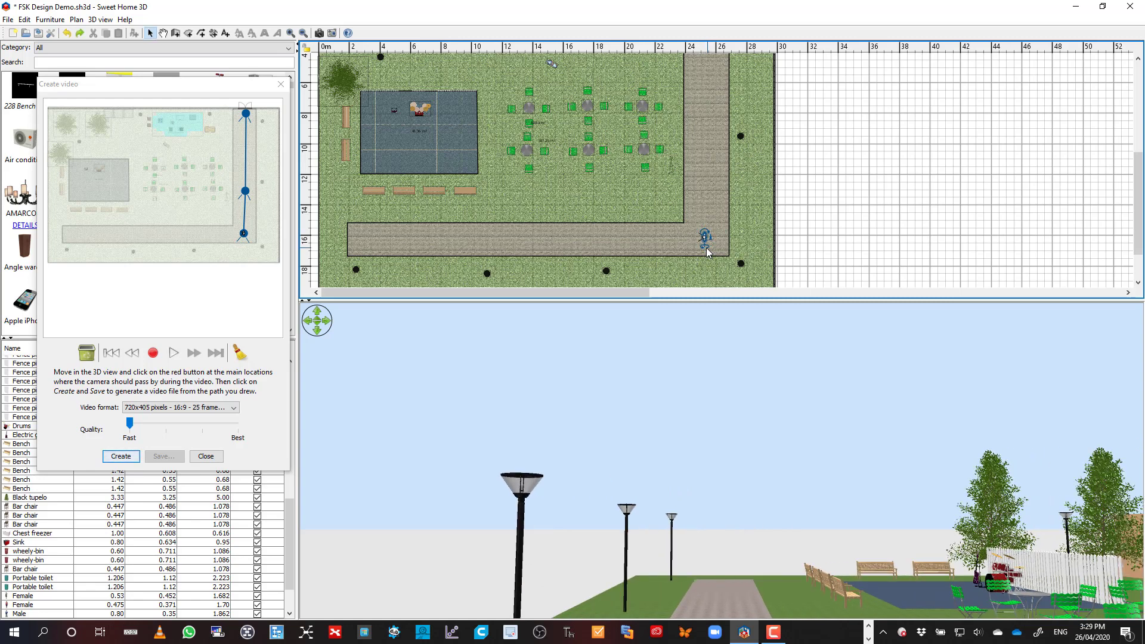
{"action": "left_click", "coordinate": [705, 251]}
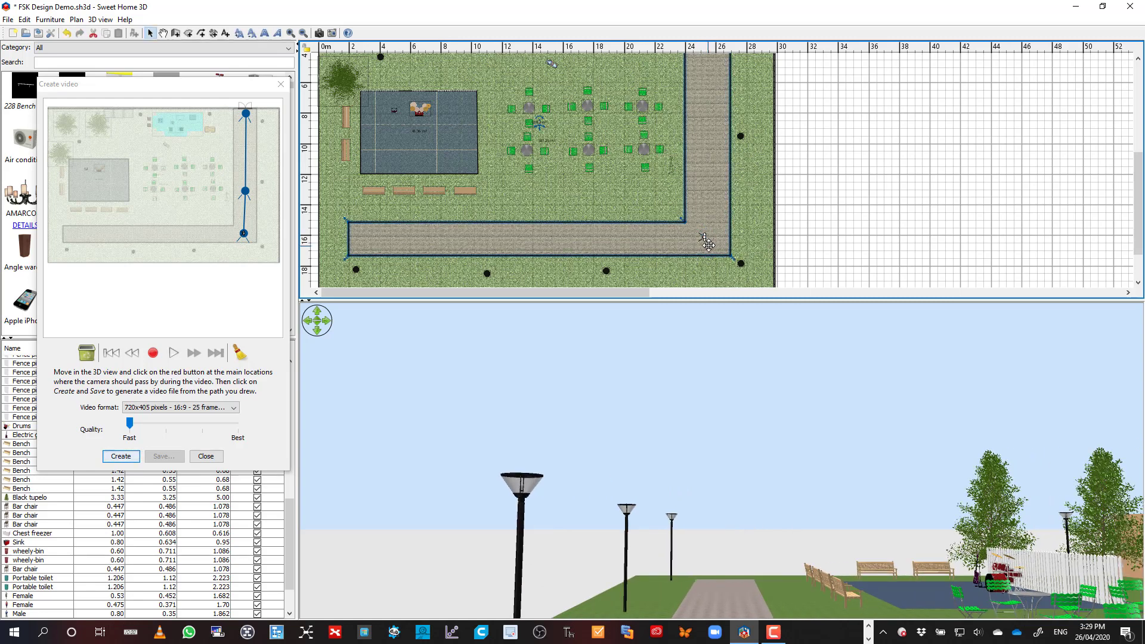
{"action": "left_click", "coordinate": [704, 238]}
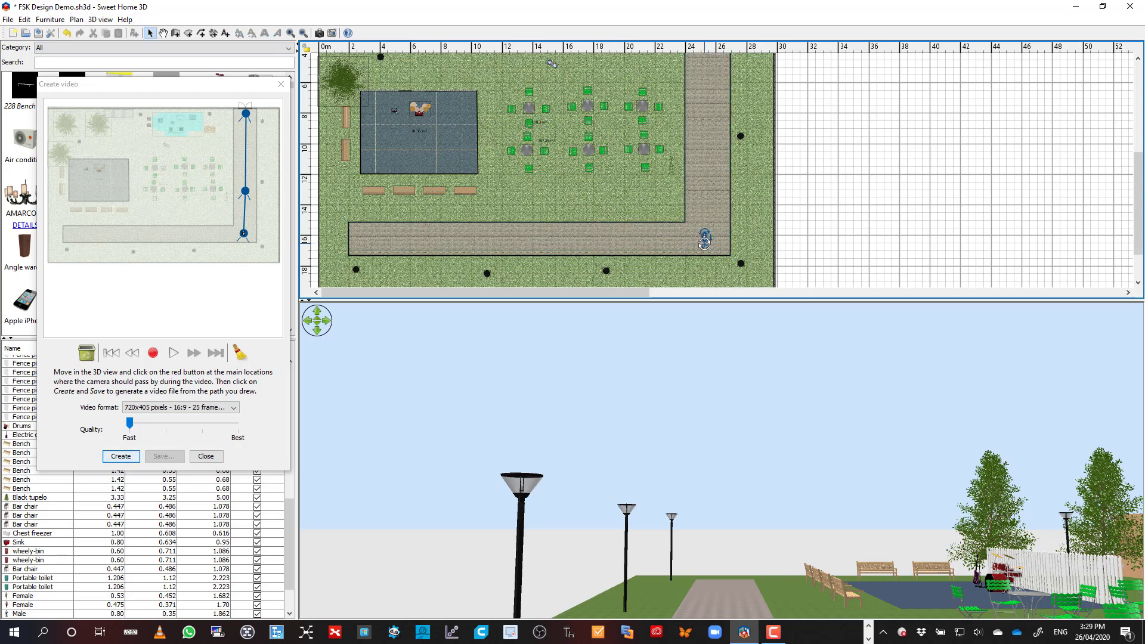
{"action": "left_click_drag", "start_coordinate": [704, 242], "coordinate": [739, 260]}
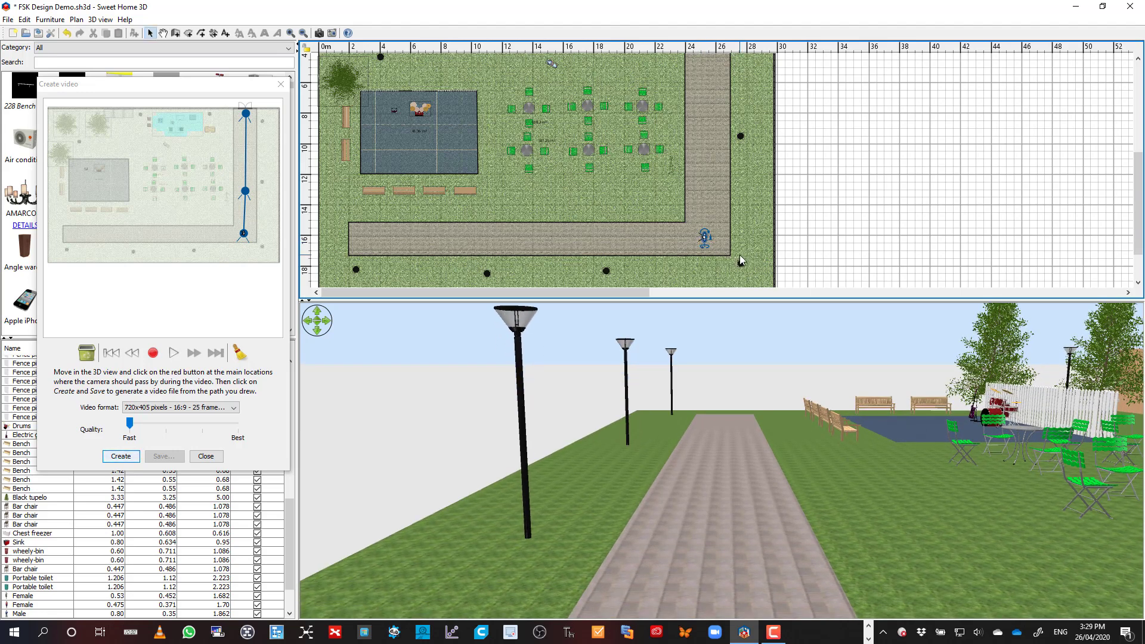
Walk the visitor left along the walkway and up among the tables, recording a camera point.
{"action": "left_click", "coordinate": [153, 352]}
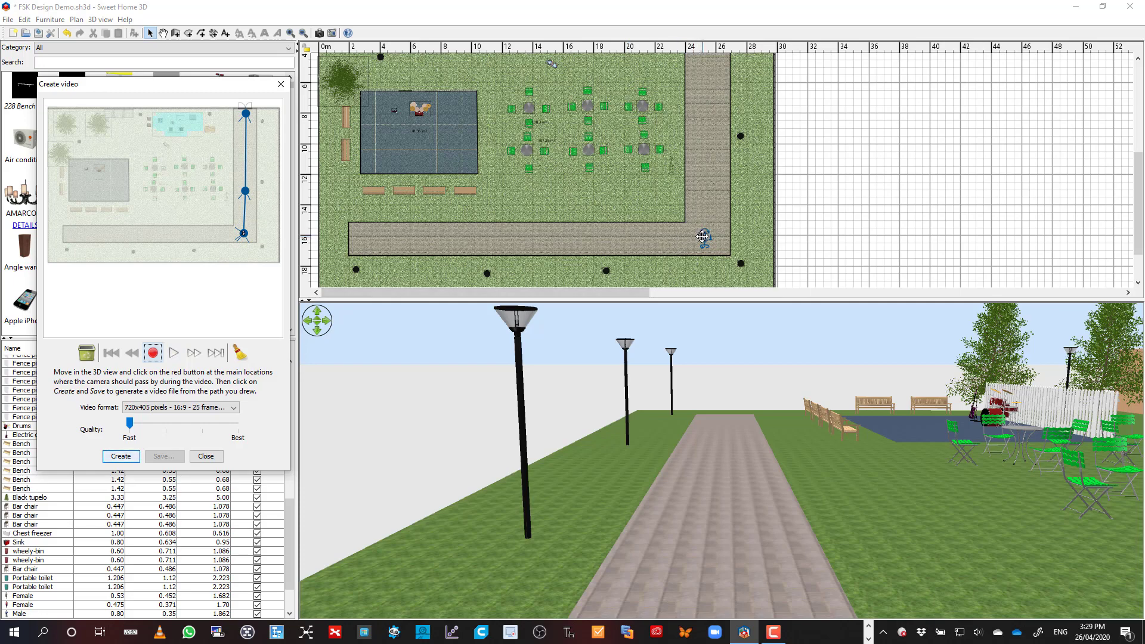
{"action": "left_click_drag", "start_coordinate": [705, 236], "coordinate": [618, 236]}
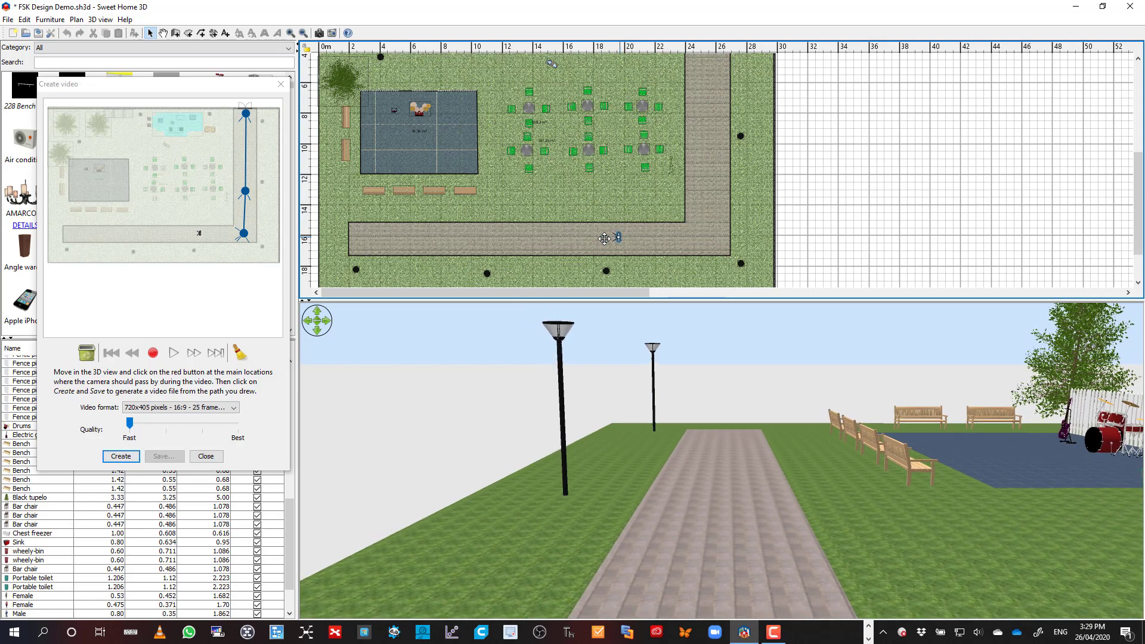
{"action": "left_click", "coordinate": [153, 353]}
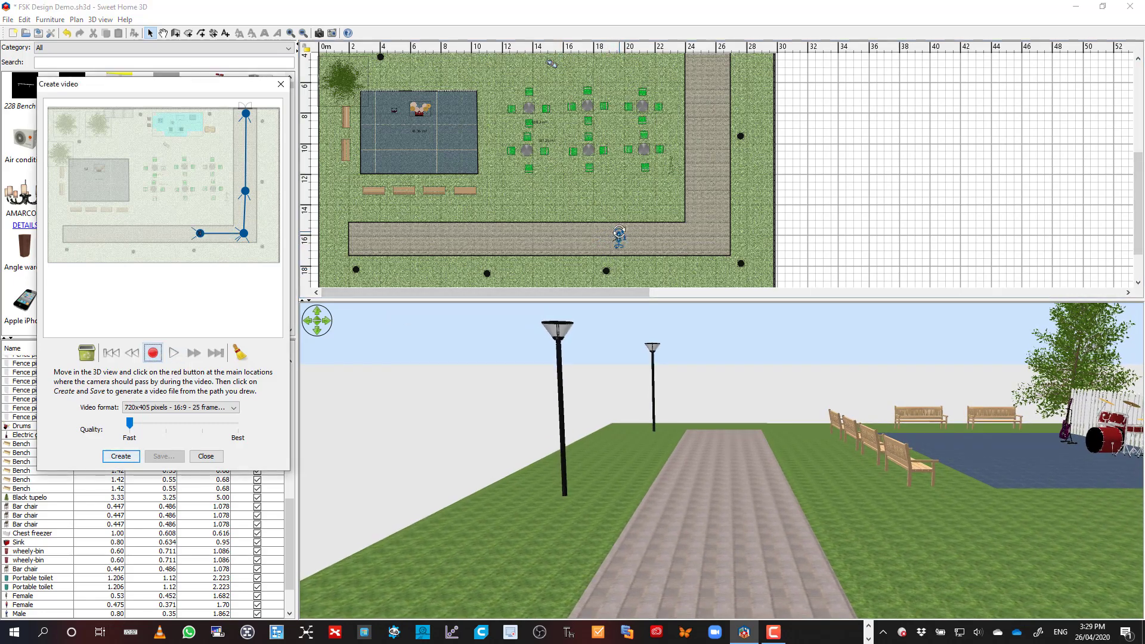
{"action": "left_click_drag", "start_coordinate": [621, 229], "coordinate": [630, 238]}
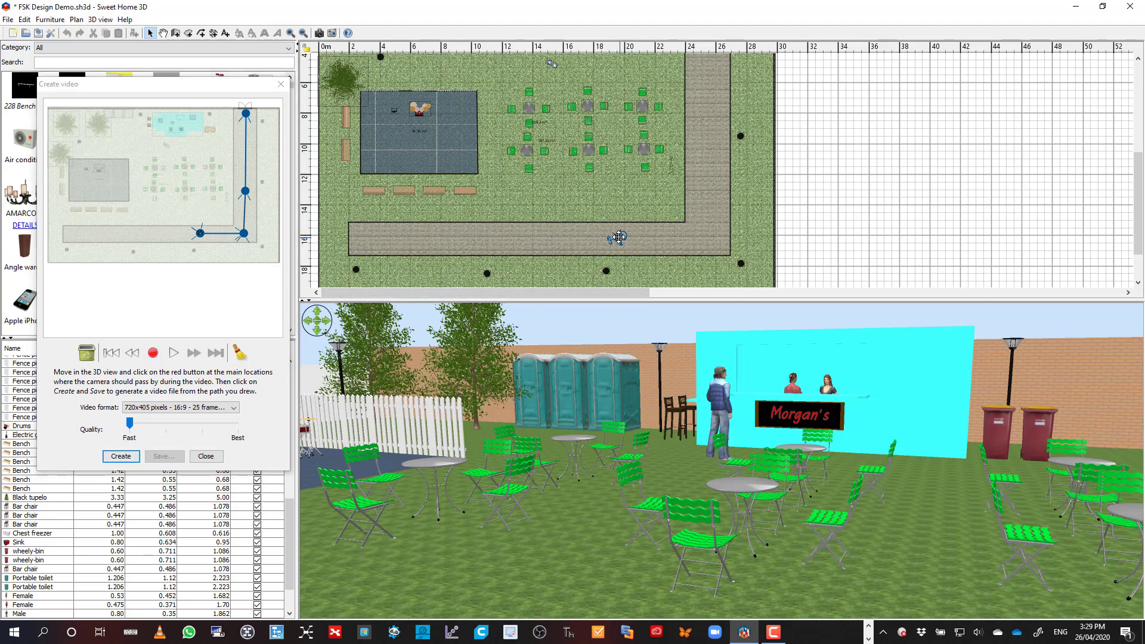
{"action": "left_click_drag", "start_coordinate": [618, 236], "coordinate": [567, 182]}
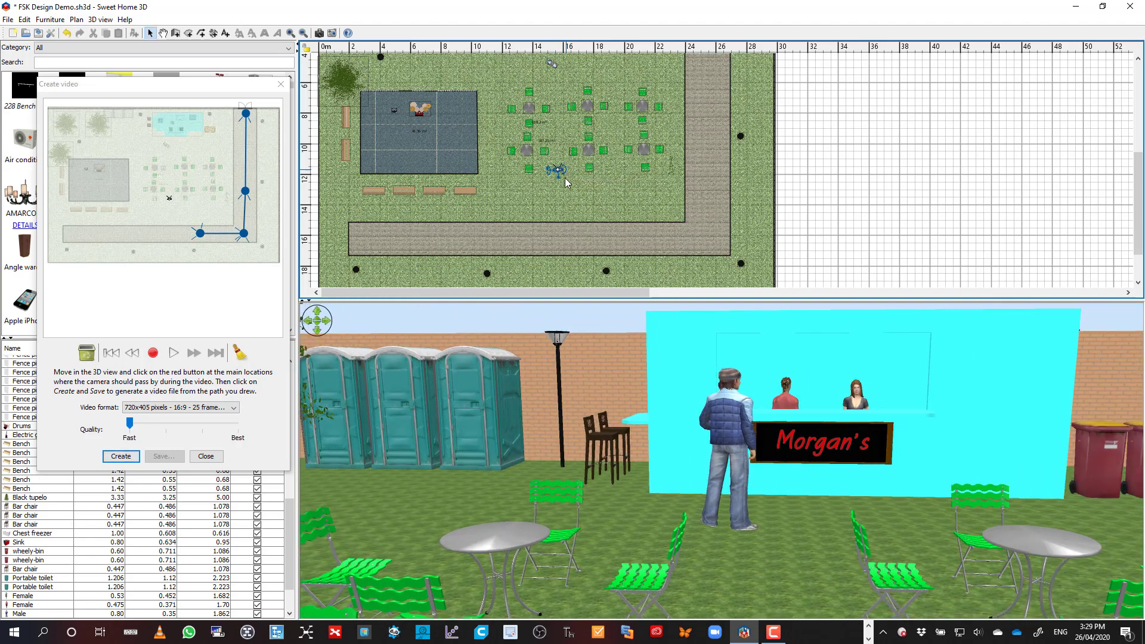
{"action": "left_click", "coordinate": [153, 352]}
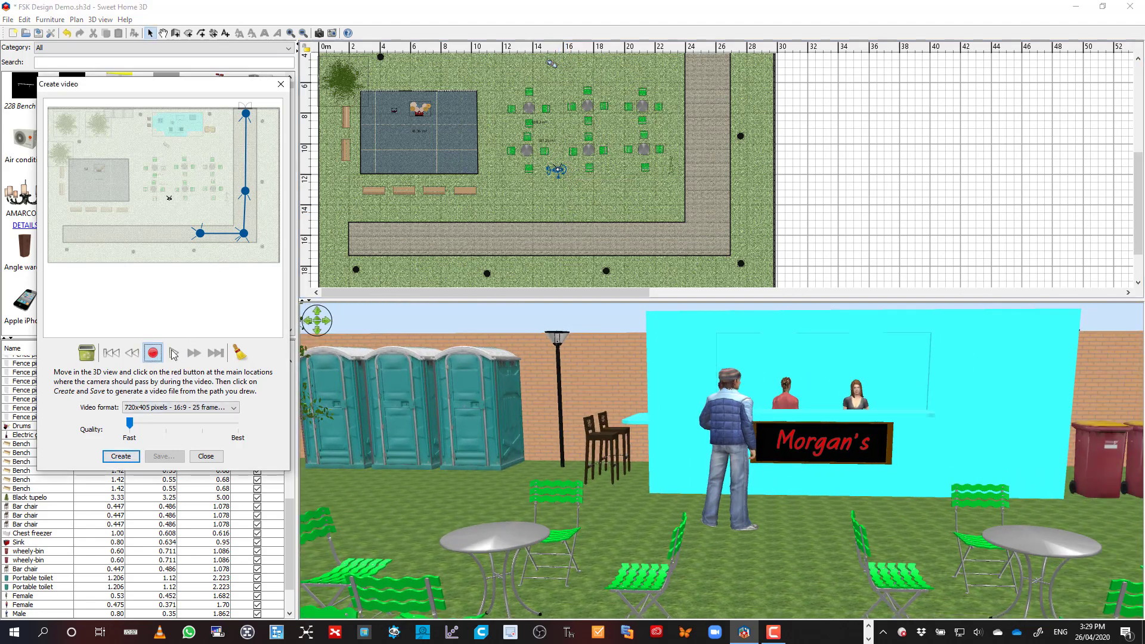
Move toward Morgan's bar and record a point, then rotate to 153° and record the final point.
{"action": "left_click_drag", "start_coordinate": [558, 167], "coordinate": [557, 123]}
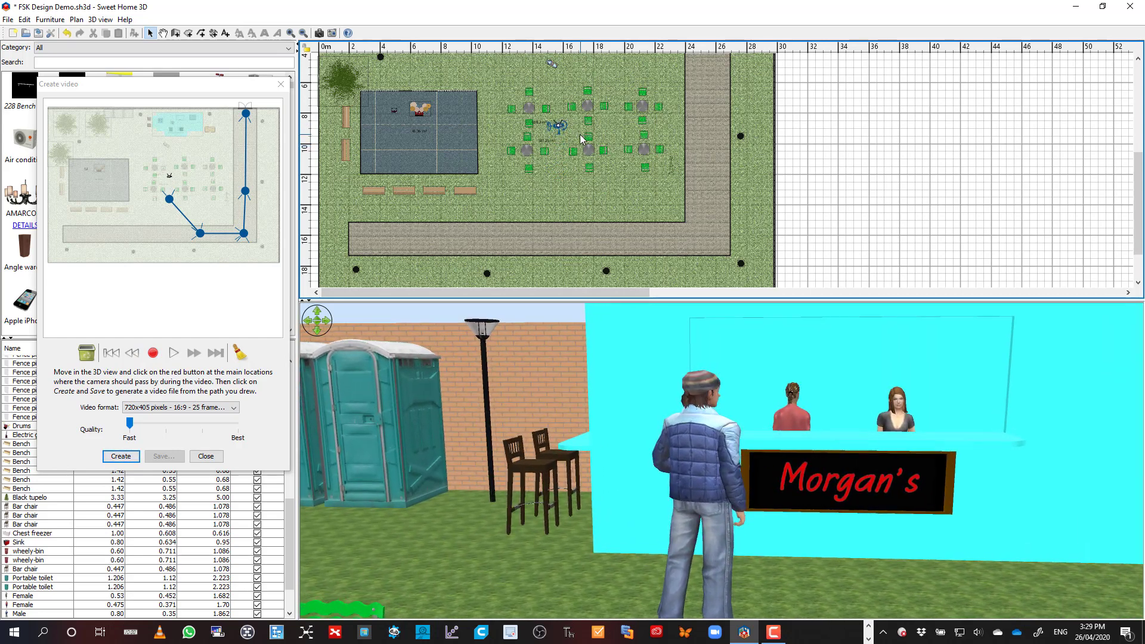
{"action": "left_click", "coordinate": [152, 353]}
{"action": "left_click_drag", "start_coordinate": [561, 127], "coordinate": [559, 121]}
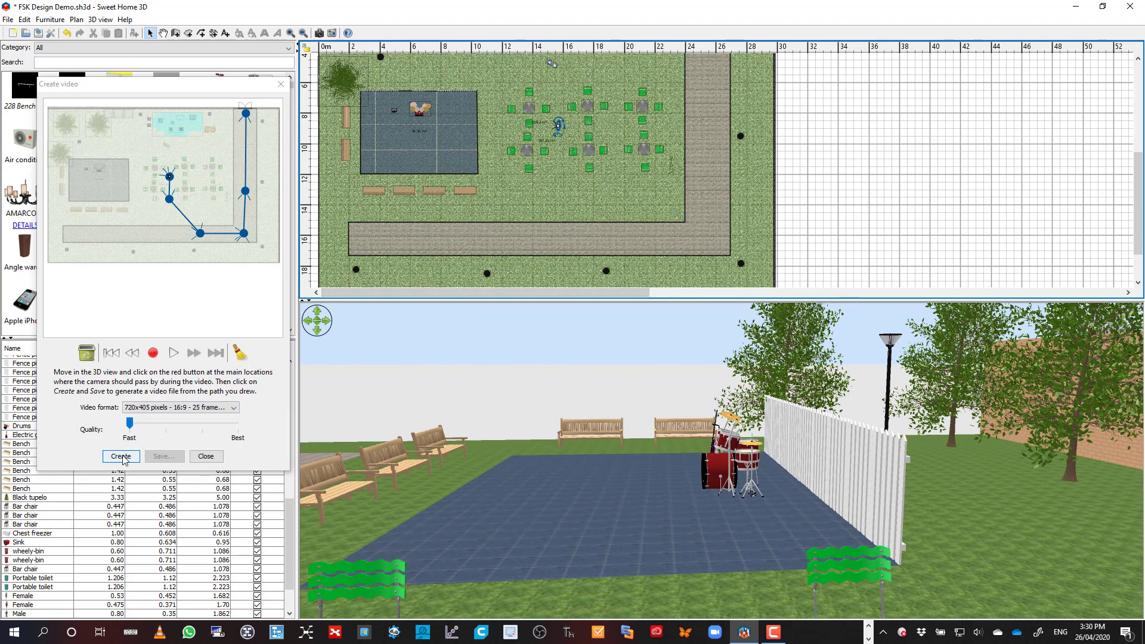
{"action": "left_click", "coordinate": [153, 352]}
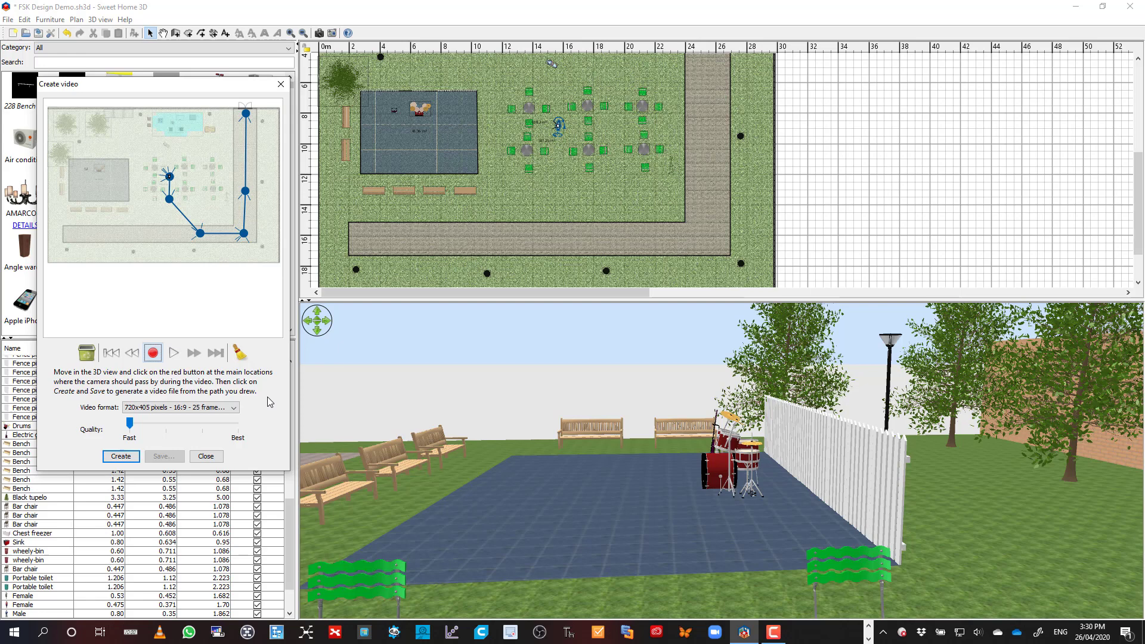
{"action": "left_click", "coordinate": [234, 408]}
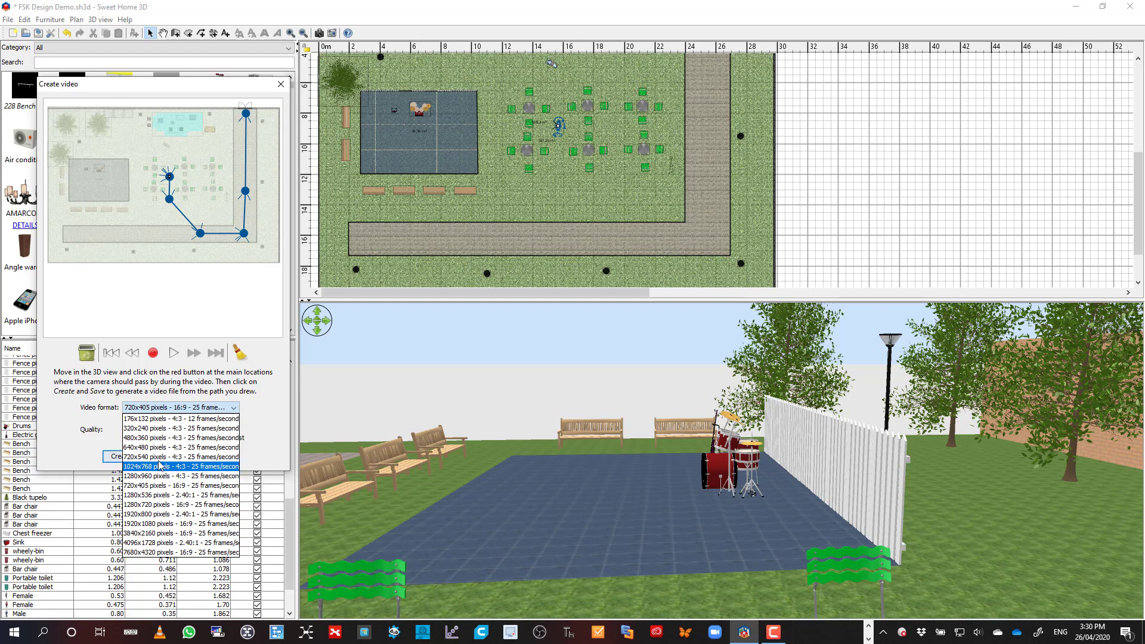
{"action": "left_click", "coordinate": [186, 486]}
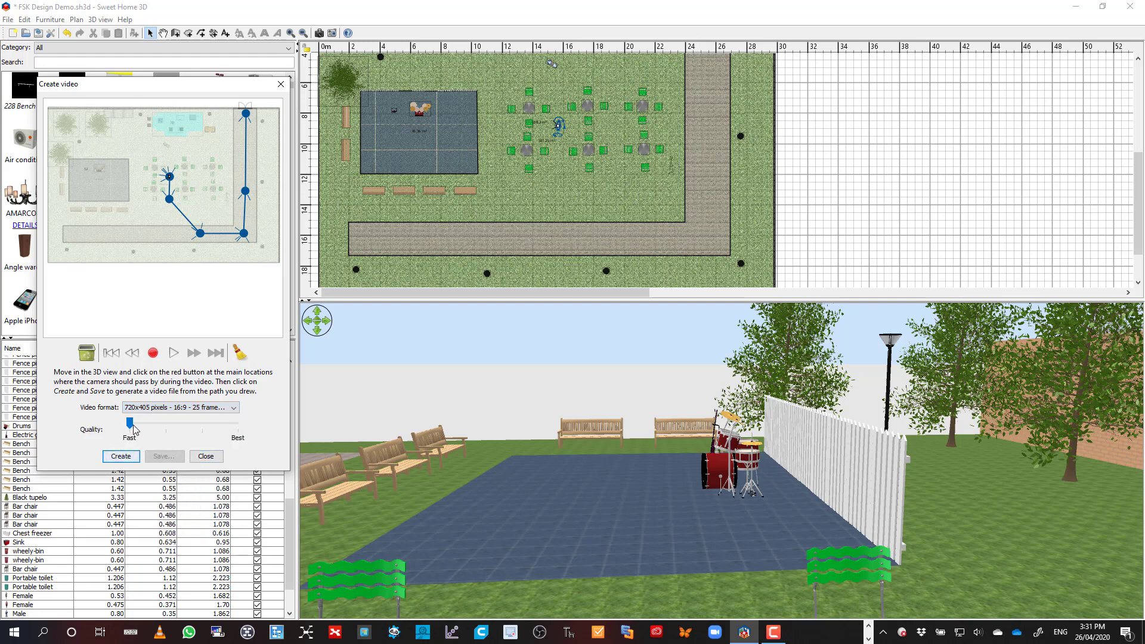
Start rendering all 1312 frames of the 52-second walkthrough video.
{"action": "left_click", "coordinate": [121, 456]}
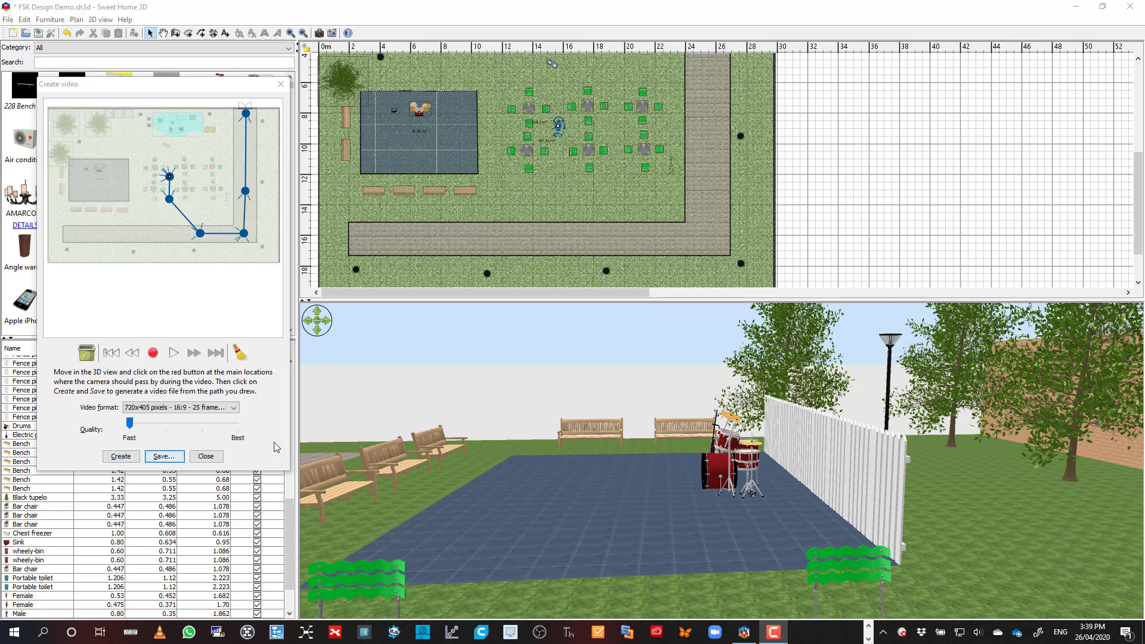
Save the video to the Desktop as 'FSK Design Demo 3.mov' in MOV format.
{"action": "left_click", "coordinate": [166, 458]}
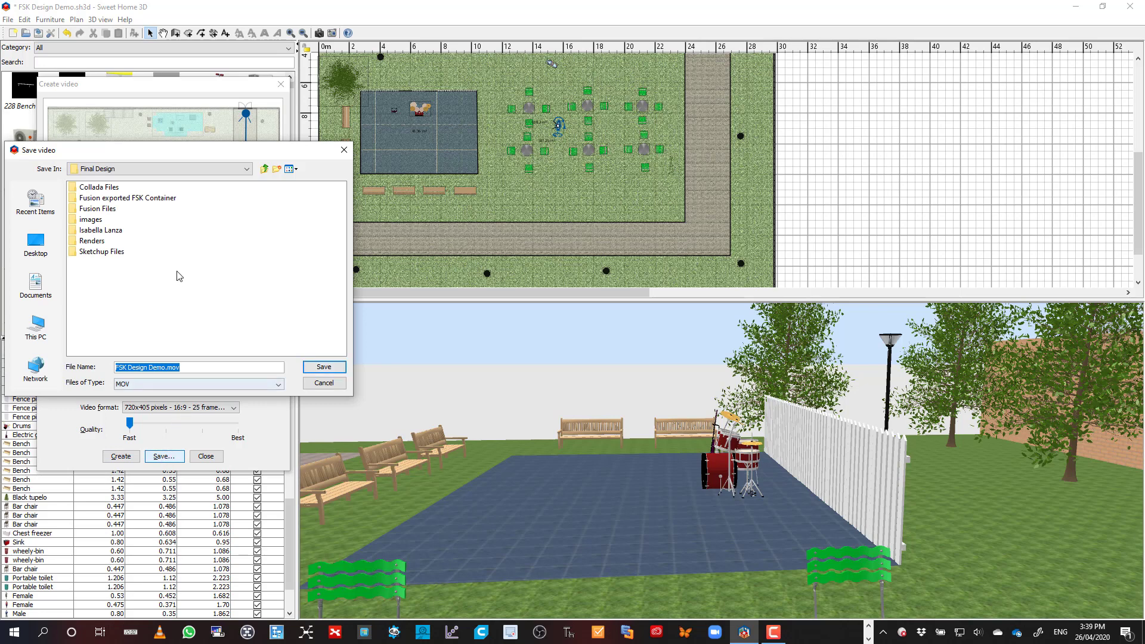
{"action": "left_click", "coordinate": [35, 245]}
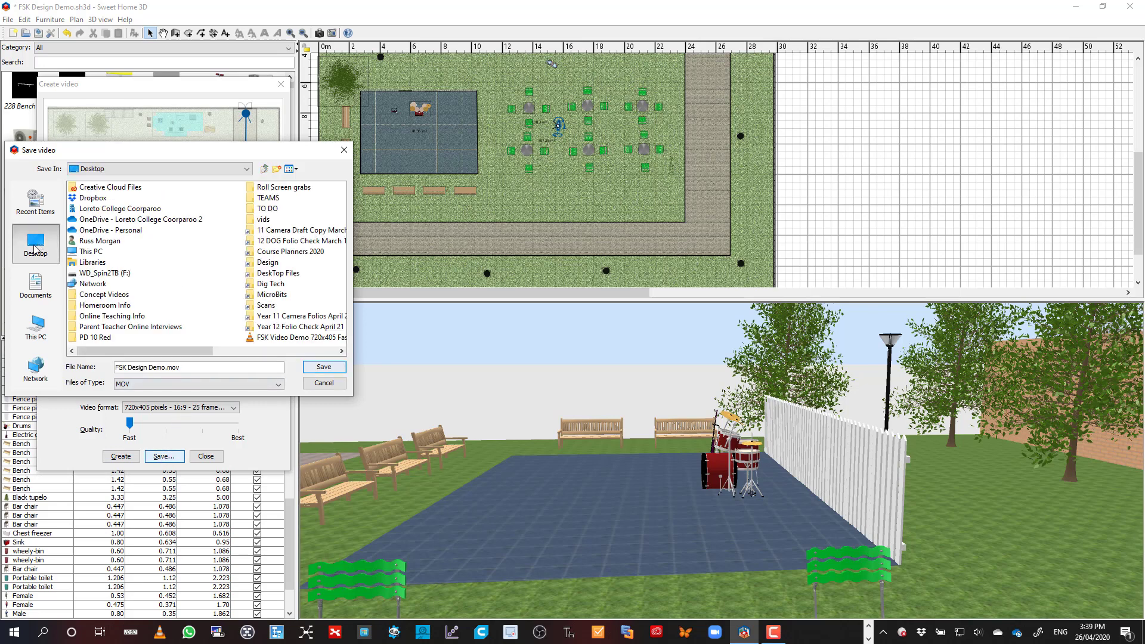
{"action": "left_click", "coordinate": [167, 366]}
{"action": "type", "text": "3"}
{"action": "left_click", "coordinate": [323, 367]}
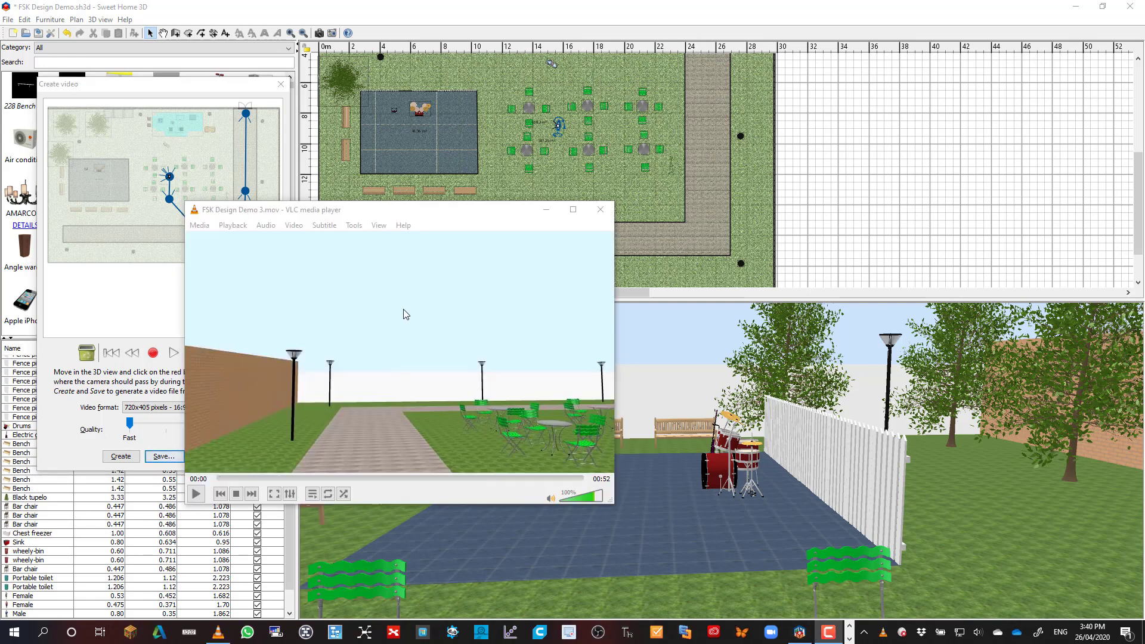
{"action": "left_click_drag", "start_coordinate": [440, 212], "coordinate": [474, 166]}
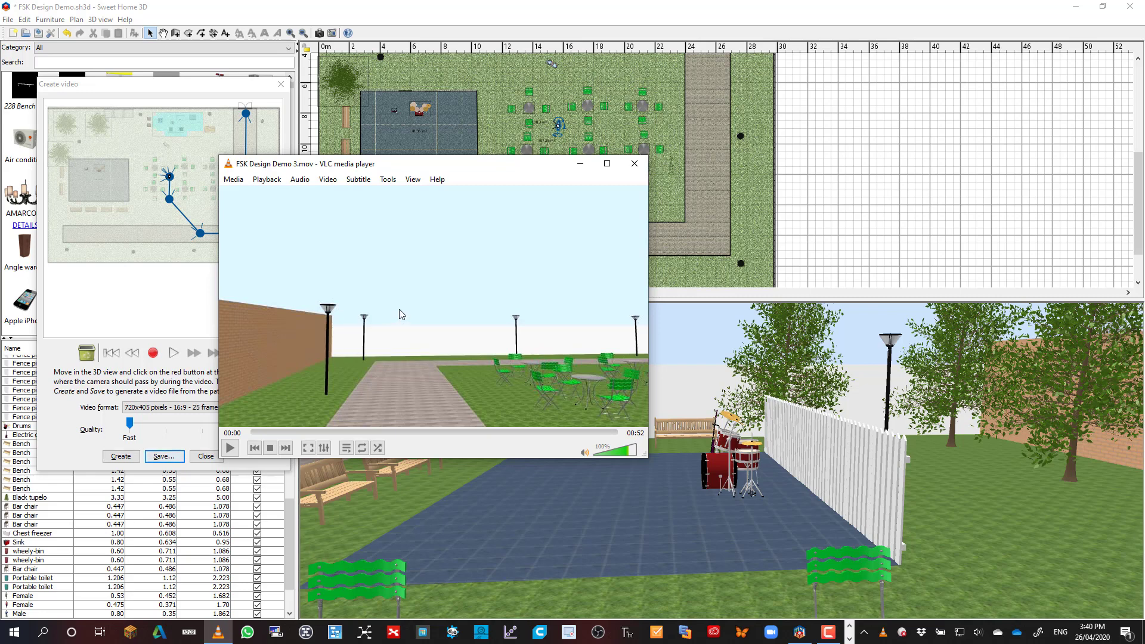
{"action": "left_click", "coordinate": [230, 448]}
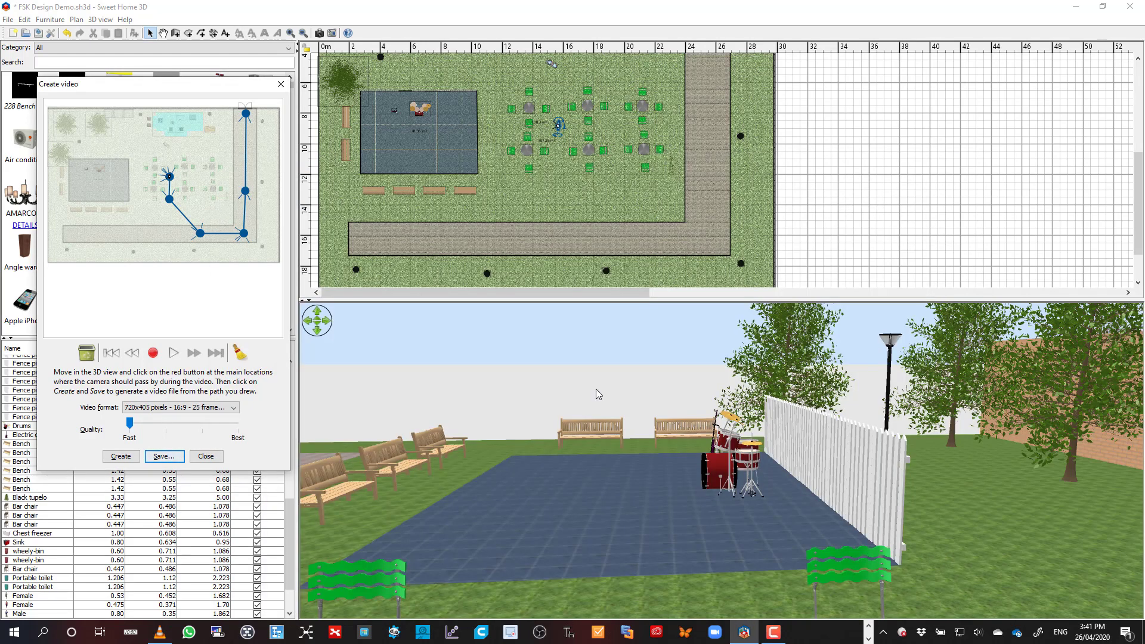
Close the video player and set the Create video quality slider from Fast to Best.
{"action": "left_click", "coordinate": [963, 164]}
{"action": "left_click_drag", "start_coordinate": [131, 423], "coordinate": [237, 423]}
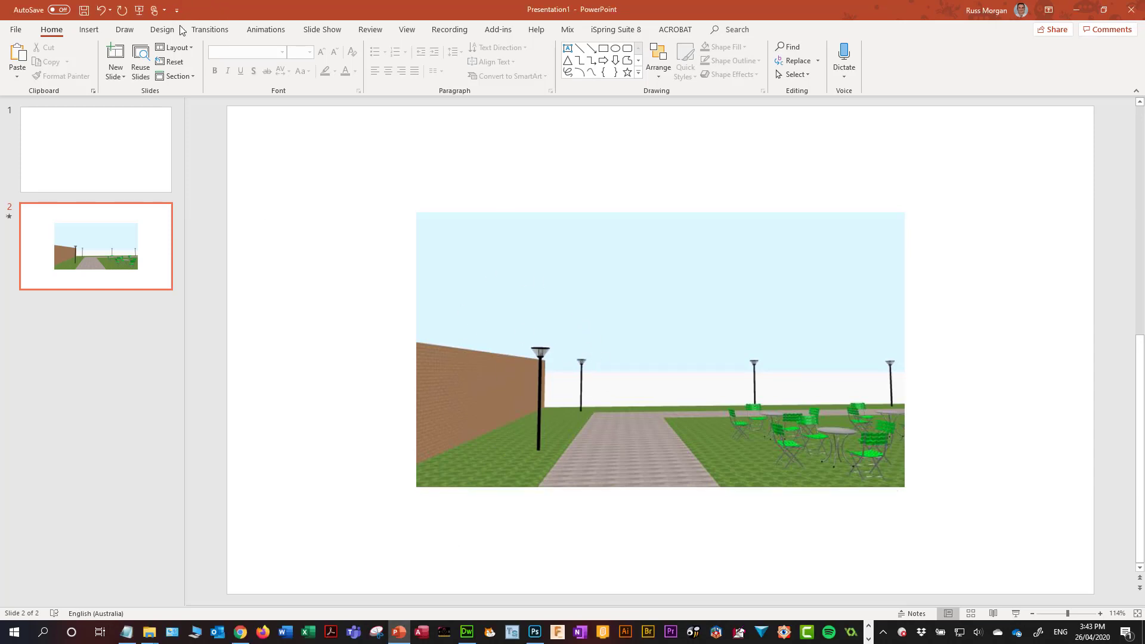
Select the walkthrough video on slide 2 via the Recording tab and play it, restarting playback once.
{"action": "left_click", "coordinate": [450, 30]}
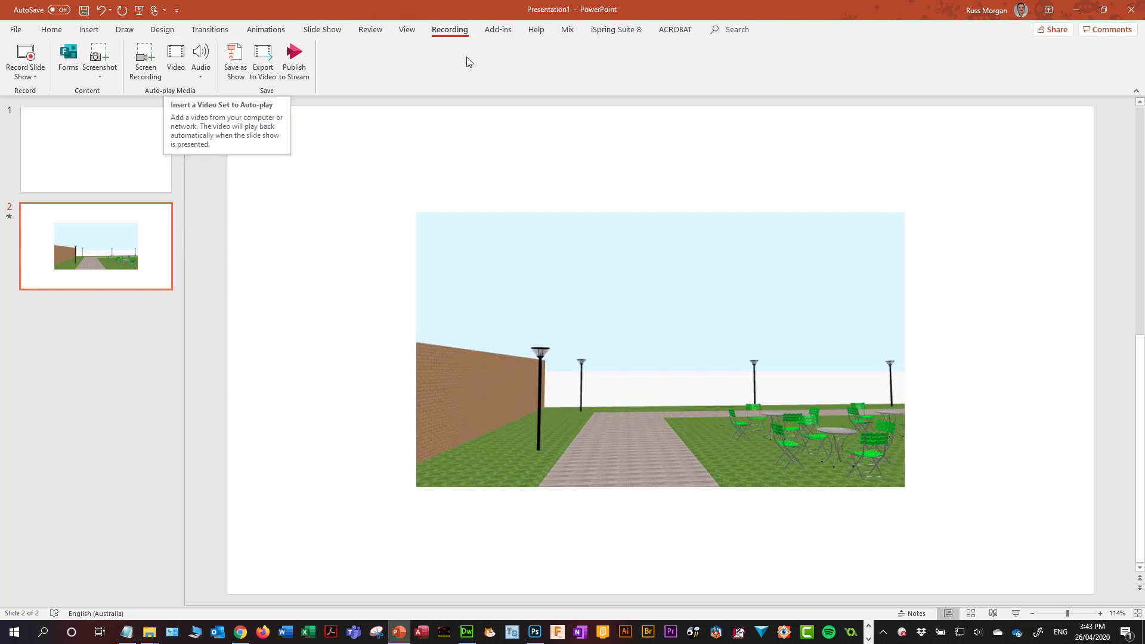
{"action": "left_click", "coordinate": [475, 312]}
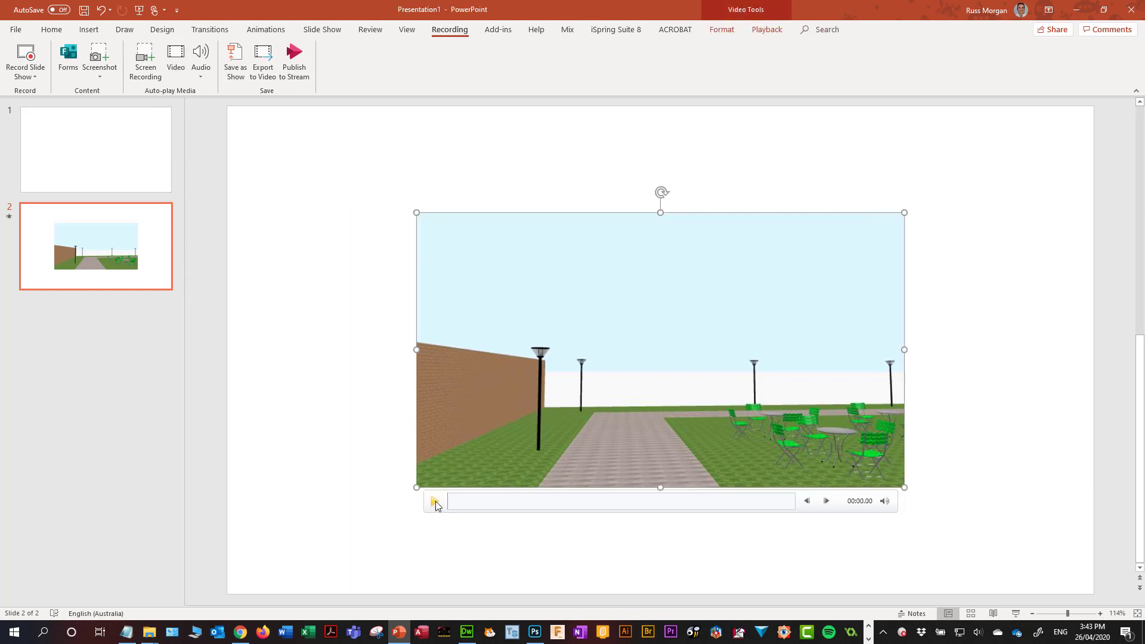
{"action": "left_click", "coordinate": [434, 500]}
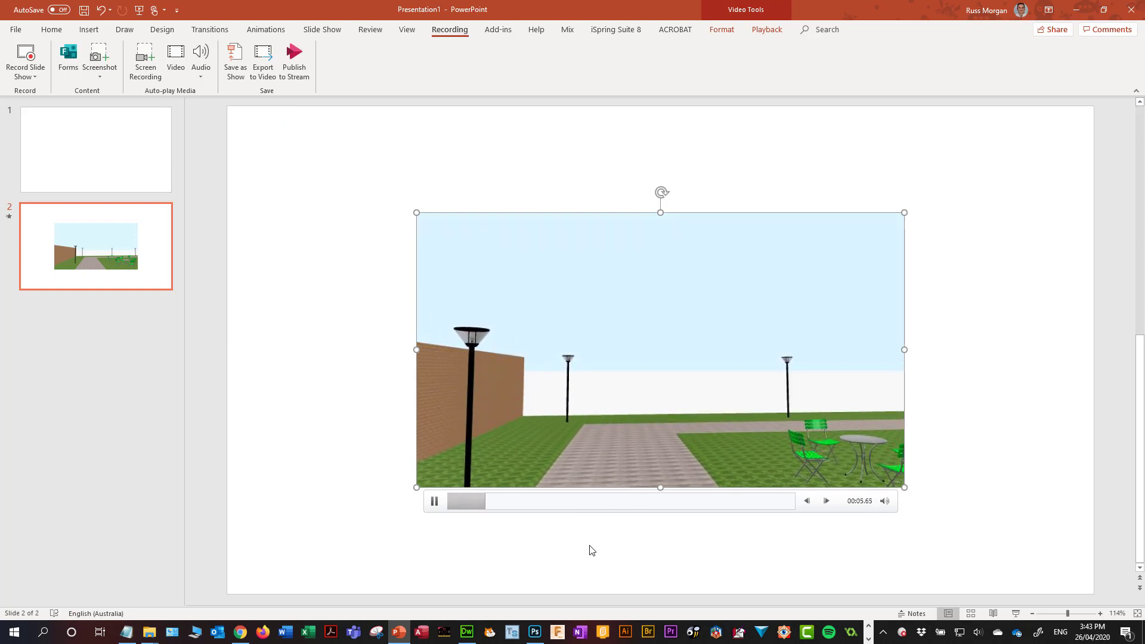
{"action": "left_click", "coordinate": [566, 554]}
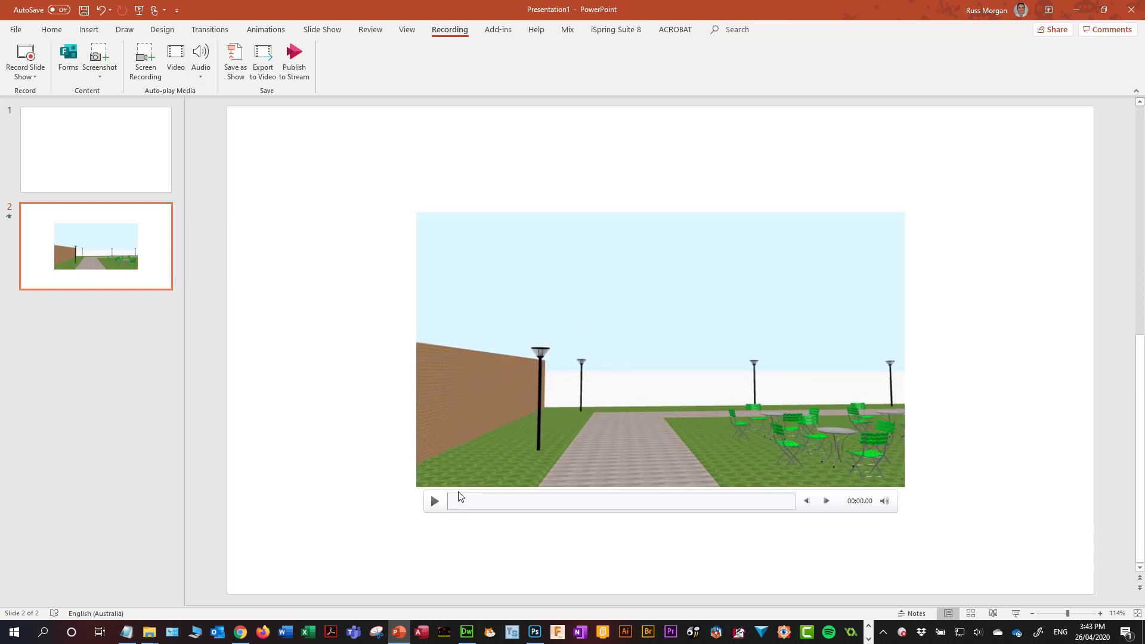
{"action": "left_click", "coordinate": [434, 501]}
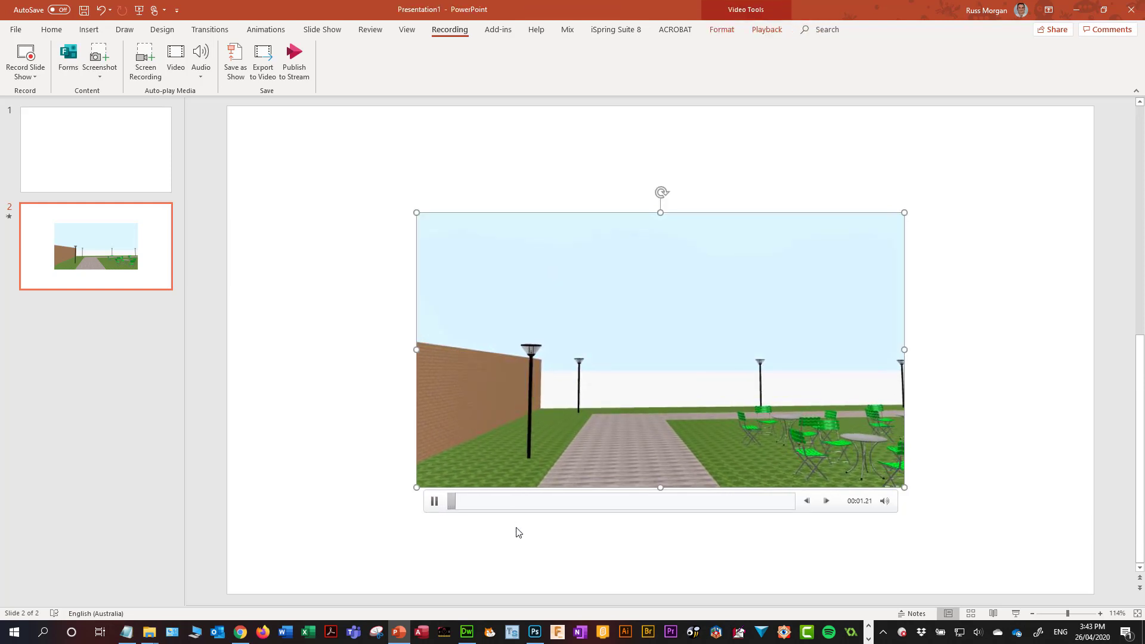